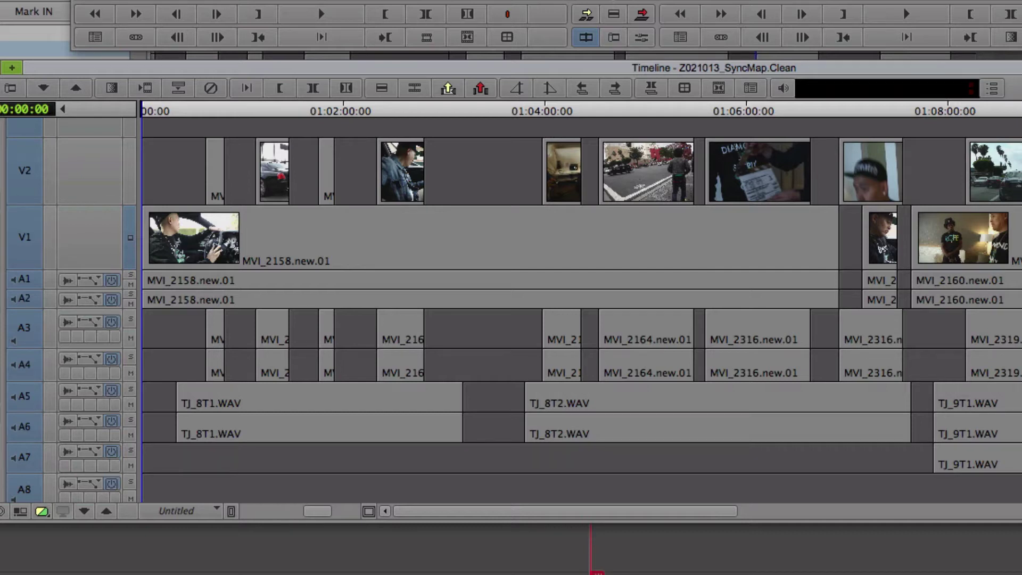
Add edits across all tracks at each clip change through the MVI_2158 stretch, up to about 1:03:47
key("a")
key("a")
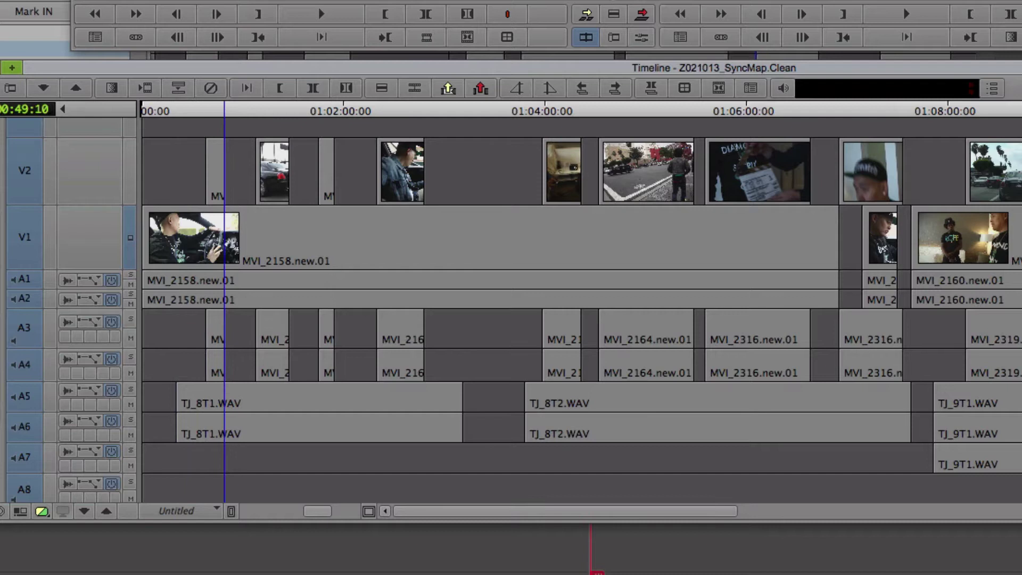
key("s")
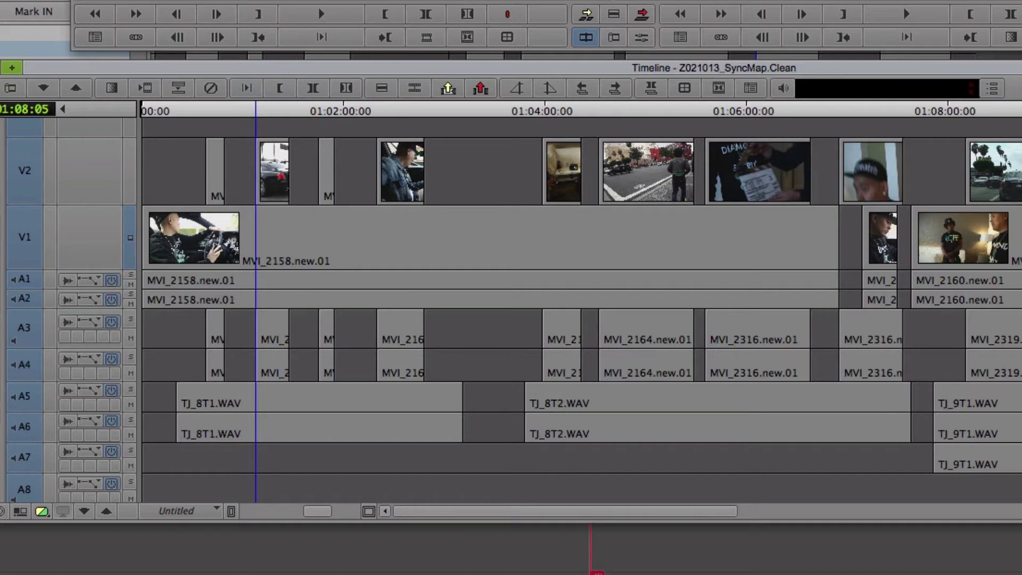
key("h")
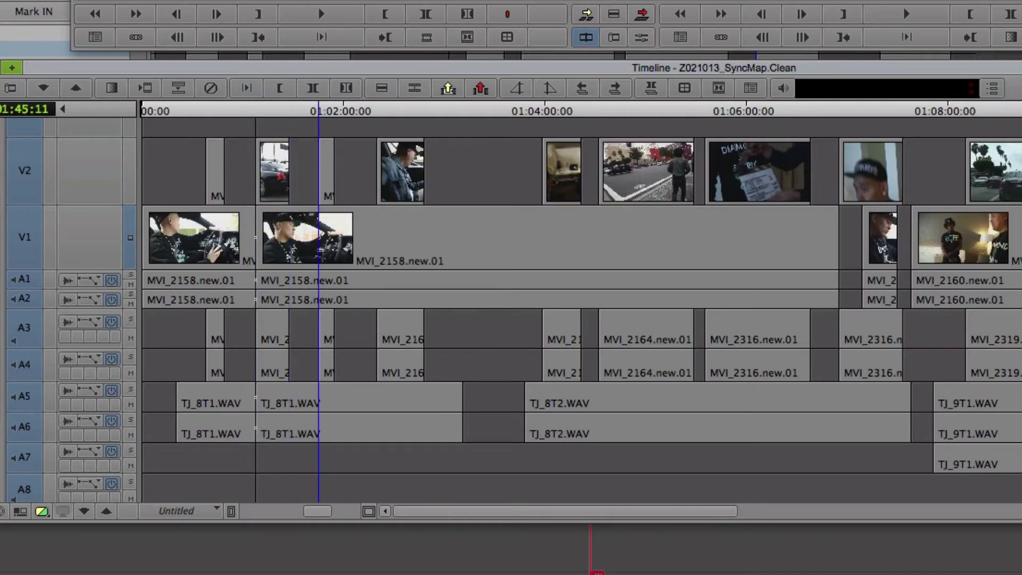
key("h")
key("s")
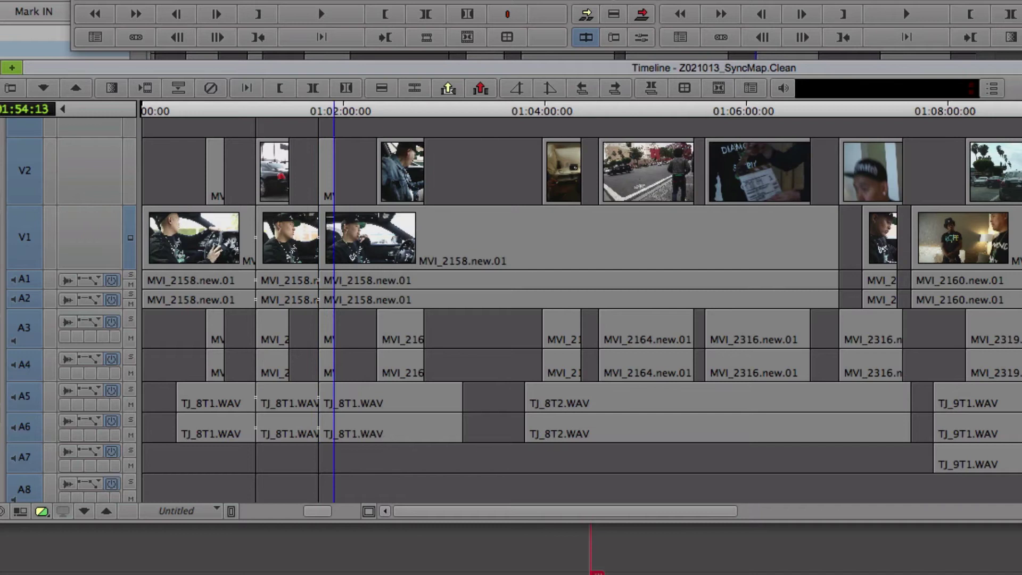
key("s")
key("h")
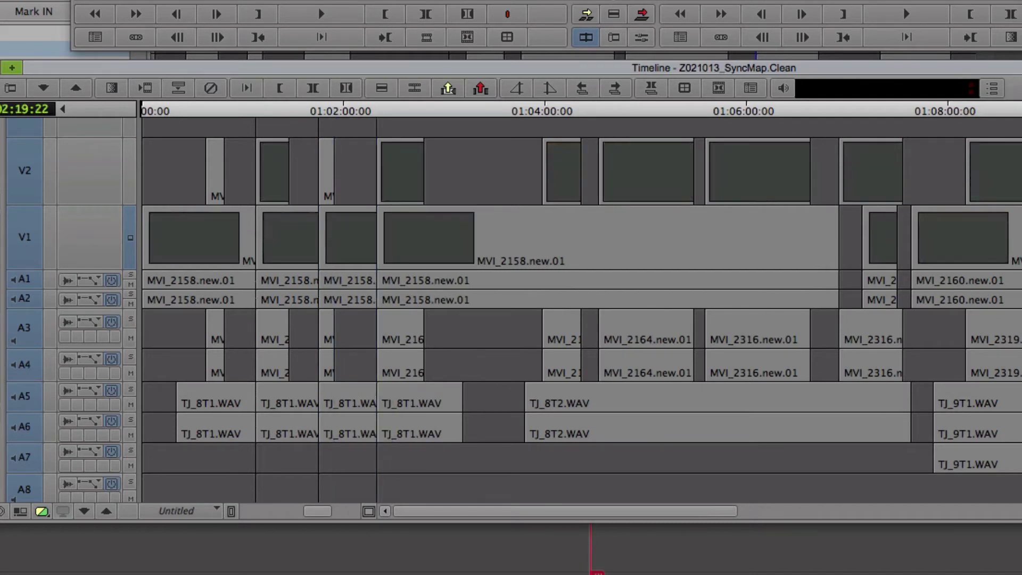
key("s")
key("s")
key("h")
key("s")
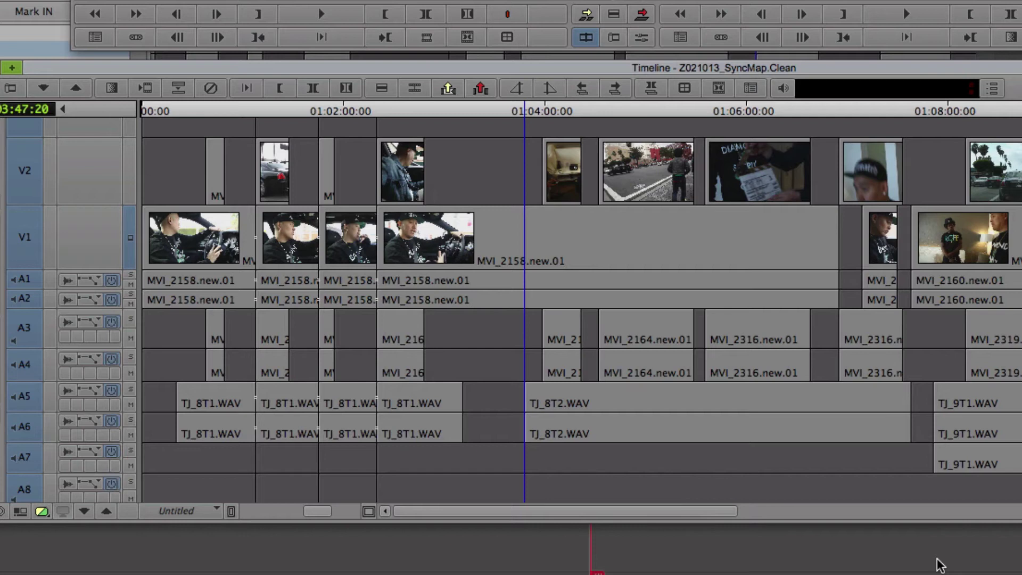
Add an edit across all tracks at the start of TJ_8T2.WAV
key("b")
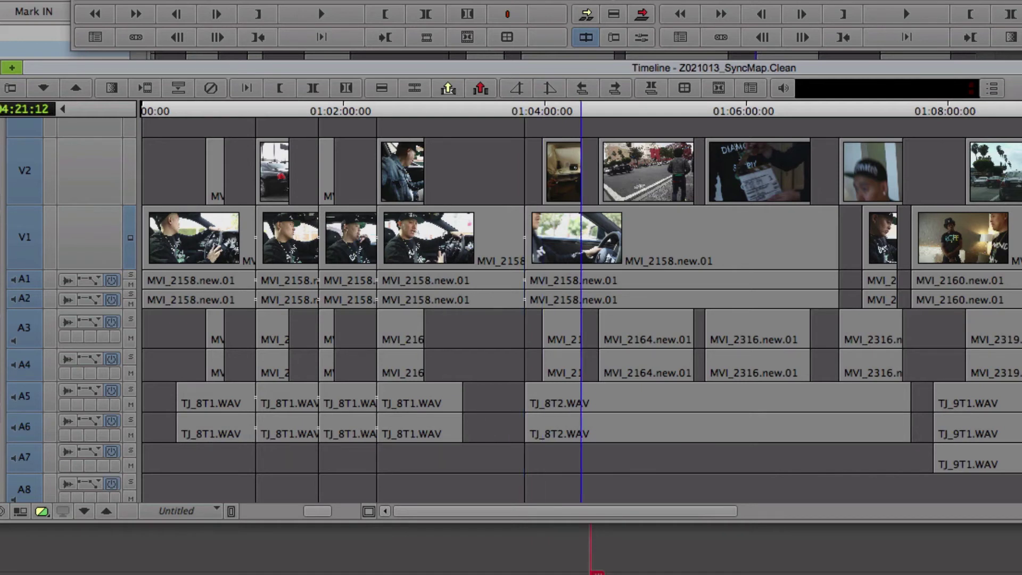
Add edits on all tracks at three more clip changes, reaching about 1:07:38 where MVI_2160.new.01 starts
key("h")
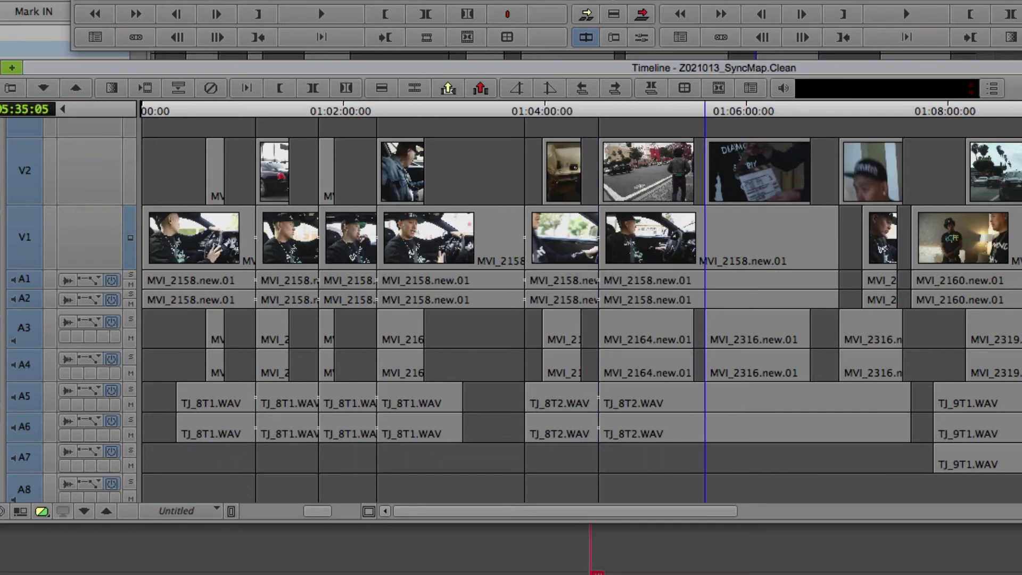
key("h")
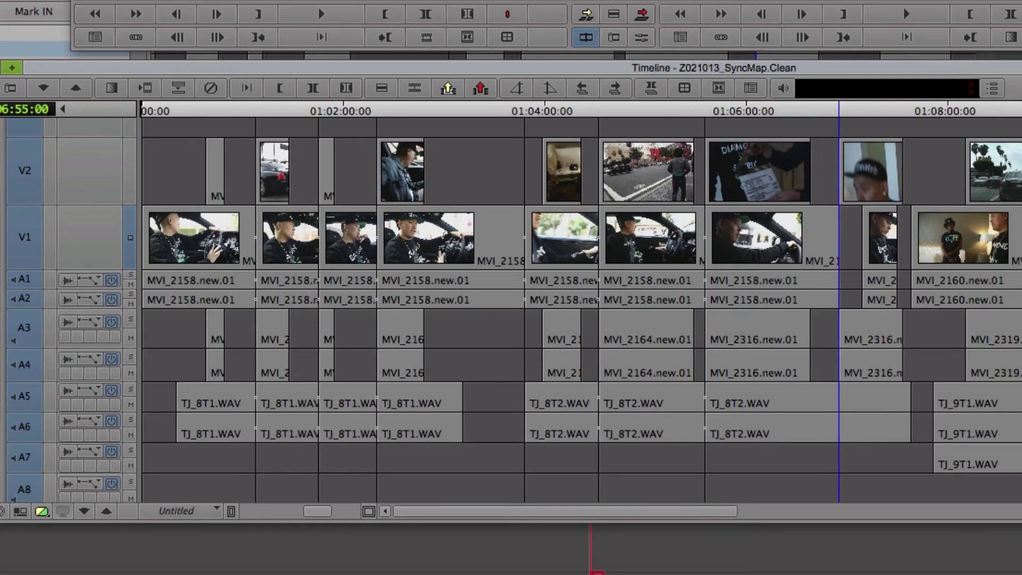
key("h")
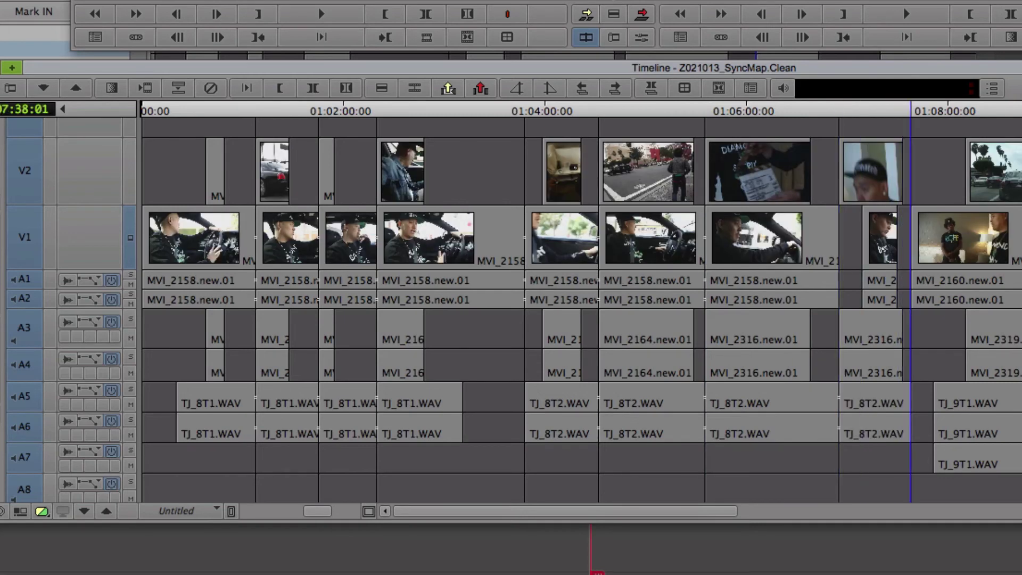